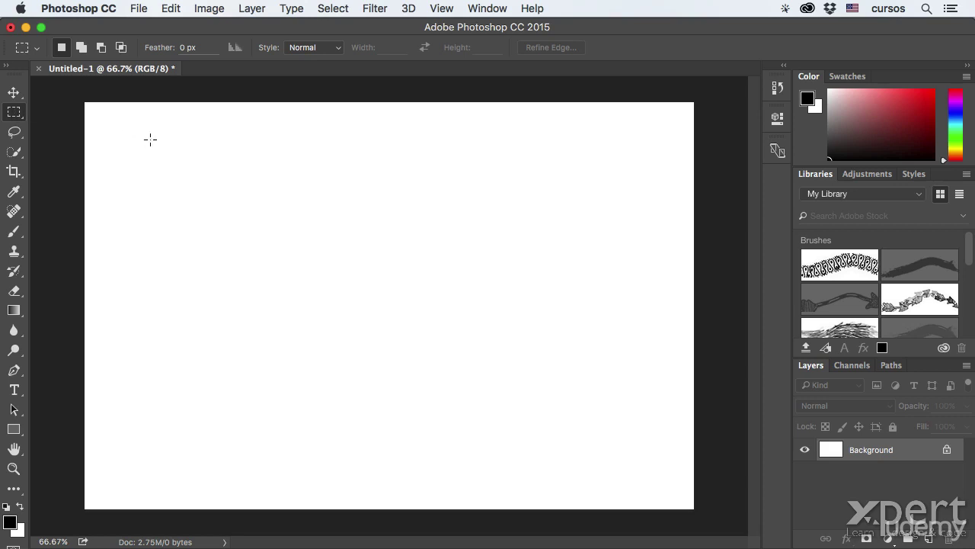
Step: Draw a rectangular marquee selection in the upper middle of the canvas, and deselect it
{"action": "left_click_drag", "start_coordinate": [250, 176], "coordinate": [499, 288]}
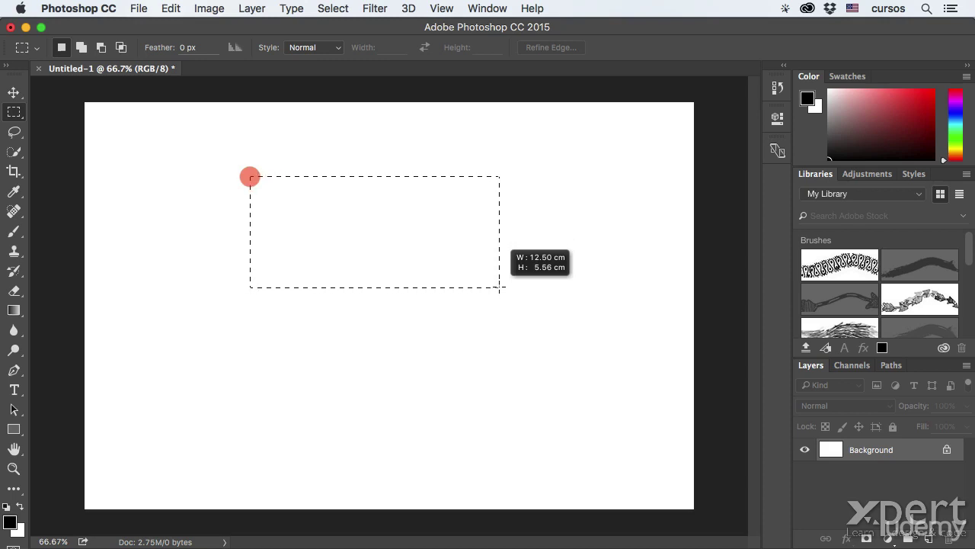
{"action": "left_click_drag", "start_coordinate": [499, 288], "coordinate": [500, 289]}
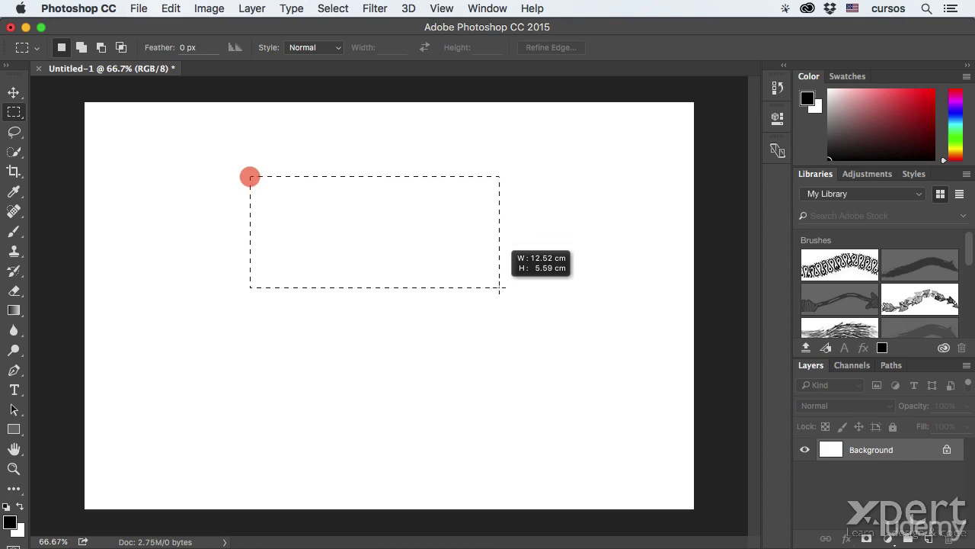
{"action": "left_click_drag", "start_coordinate": [500, 288], "coordinate": [472, 295]}
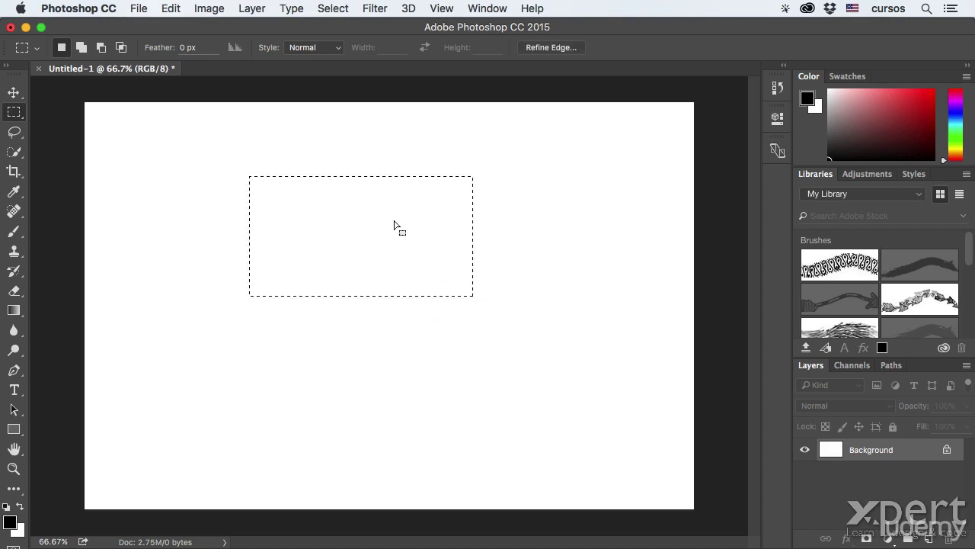
{"action": "key", "text": "super+d"}
Step: Draw a square marquee selection near the middle of the canvas, and try a new rectangular selection to the right of it
{"action": "left_click_drag", "start_coordinate": [267, 190], "coordinate": [456, 365]}
{"action": "left_click_drag", "start_coordinate": [471, 190], "coordinate": [597, 288]}
Step: Add a separate, smaller rectangle to the right of the square to the current selection
{"action": "key", "text": "shift"}
{"action": "key", "text": "shift"}
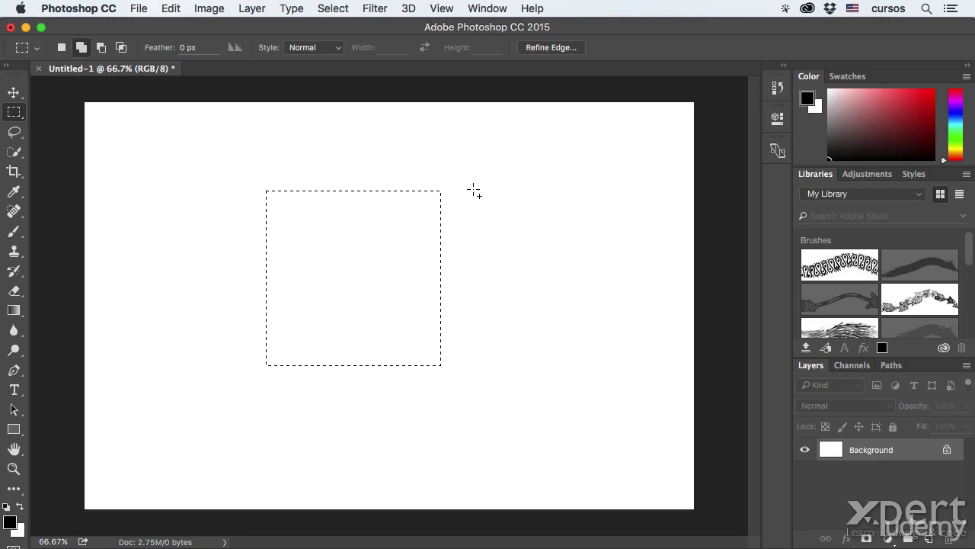
{"action": "mouse_move", "coordinate": [474, 188]}
{"action": "left_mouse_down"}
{"action": "mouse_move", "coordinate": [500, 247]}
{"action": "mouse_move", "coordinate": [606, 284]}
{"action": "mouse_move", "coordinate": [623, 295]}
{"action": "mouse_move", "coordinate": [622, 312]}
{"action": "mouse_move", "coordinate": [618, 303]}
{"action": "left_mouse_up"}
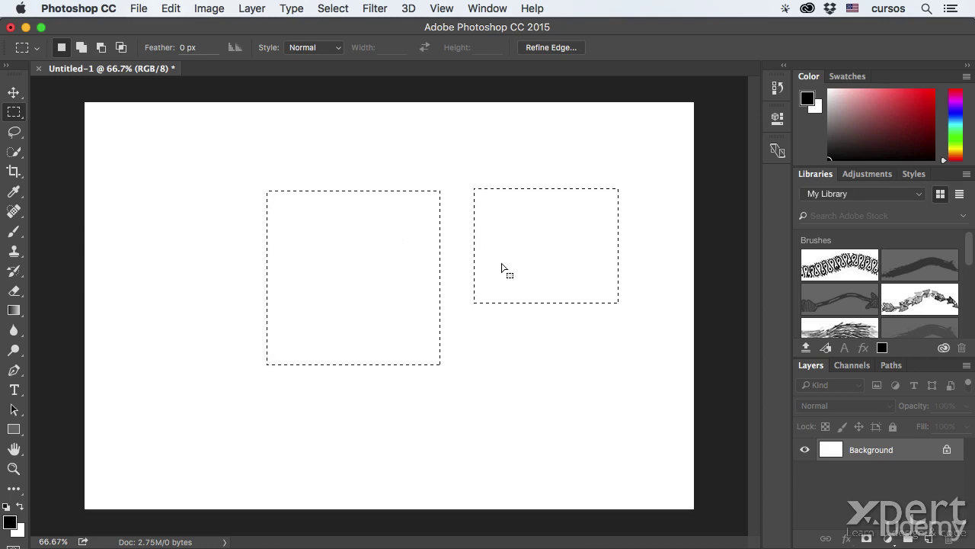
Step: Fill both selected areas with 50% Gray, and undo the fill and the added rectangle selection
{"action": "left_click", "coordinate": [169, 8]}
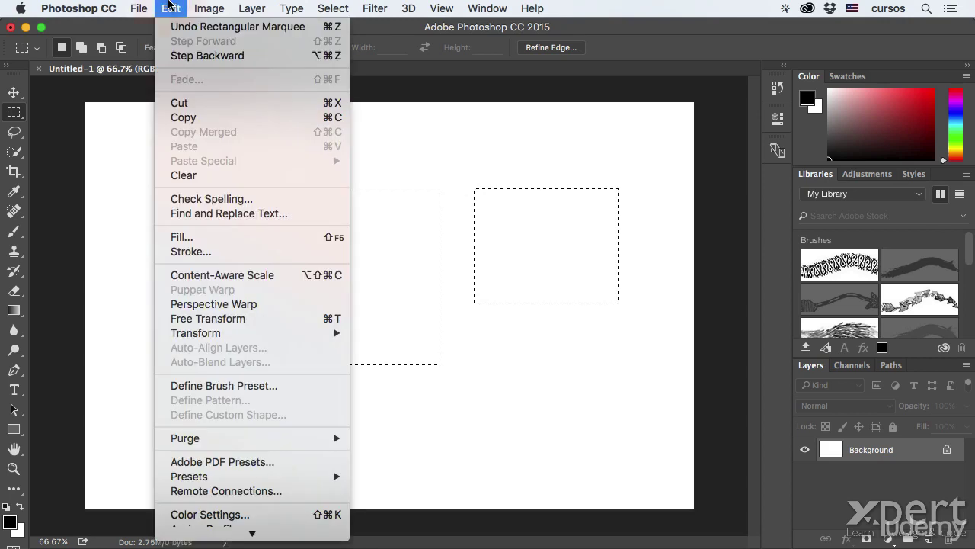
{"action": "left_click", "coordinate": [192, 238]}
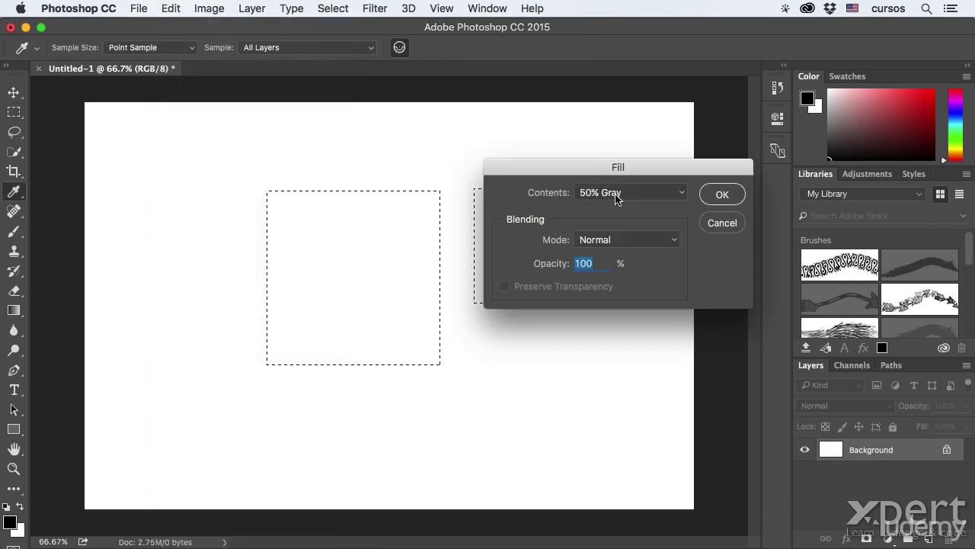
{"action": "left_click", "coordinate": [721, 193]}
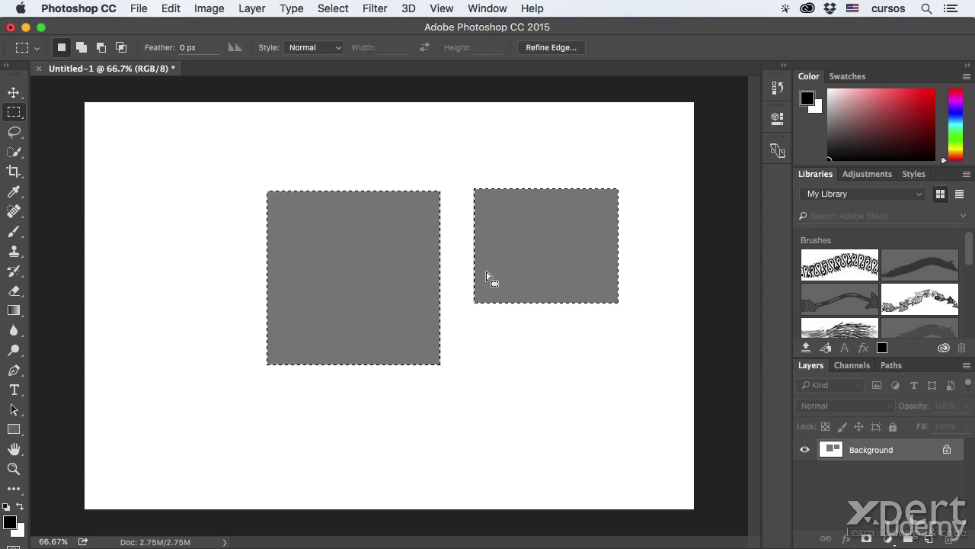
{"action": "key", "text": "super+z"}
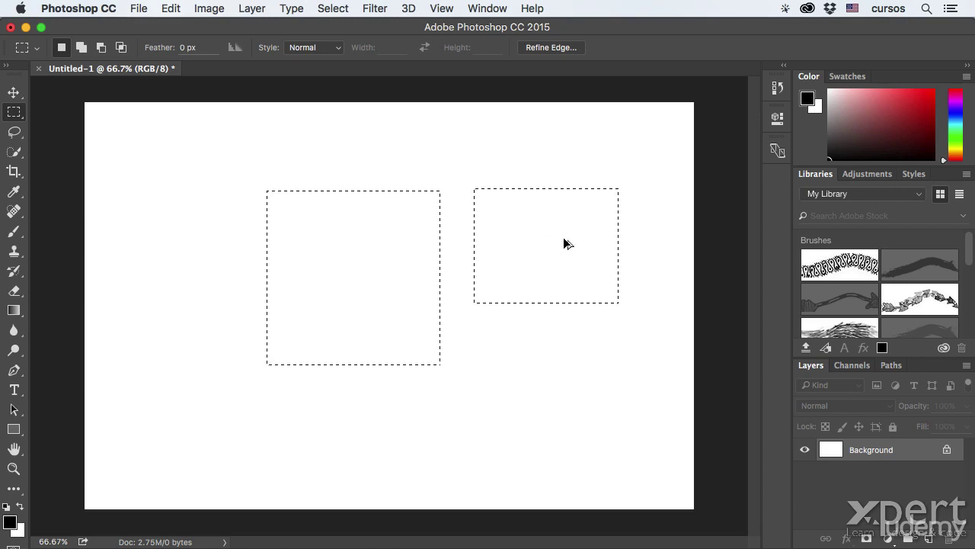
{"action": "key", "text": "super+z"}
Step: Add a rectangle overlapping the square's upper-right corner to the selection, and undo the addition
{"action": "key", "text": "shift"}
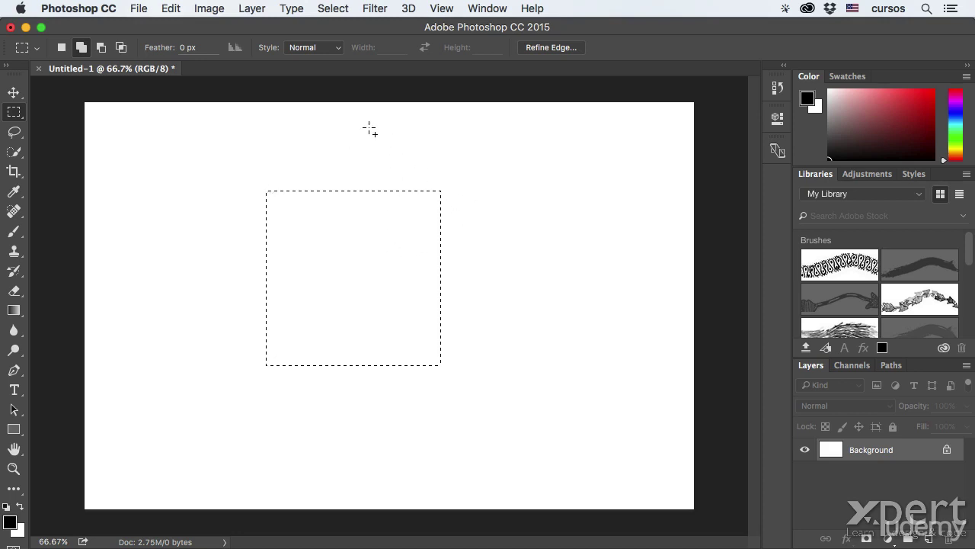
{"action": "left_click_drag", "start_coordinate": [369, 128], "coordinate": [579, 284]}
{"action": "key", "text": "super+z"}
Step: Subtract a rectangle from the upper-right corner of the square selection, and undo the subtraction
{"action": "key", "text": "alt"}
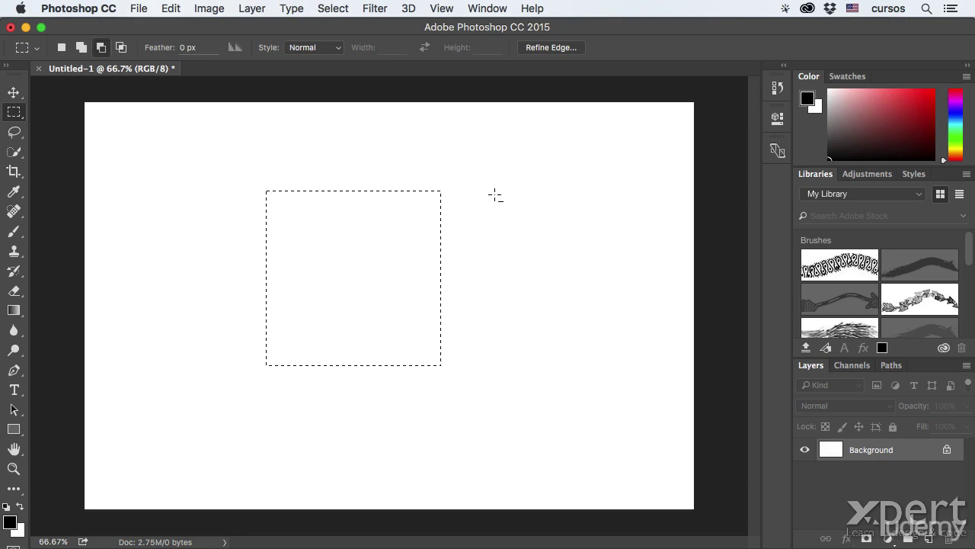
{"action": "key", "text": "alt"}
{"action": "key", "text": "alt"}
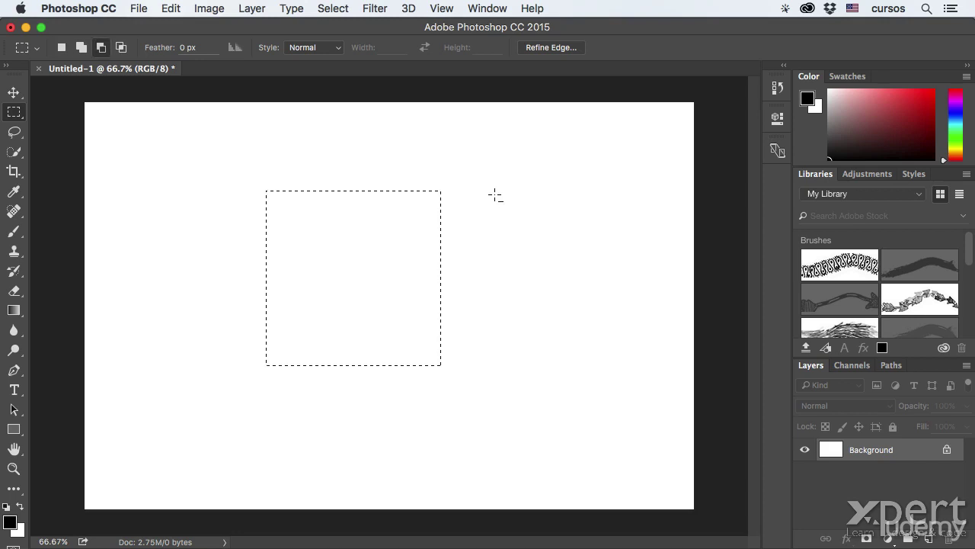
{"action": "left_click_drag", "start_coordinate": [511, 147], "coordinate": [326, 273]}
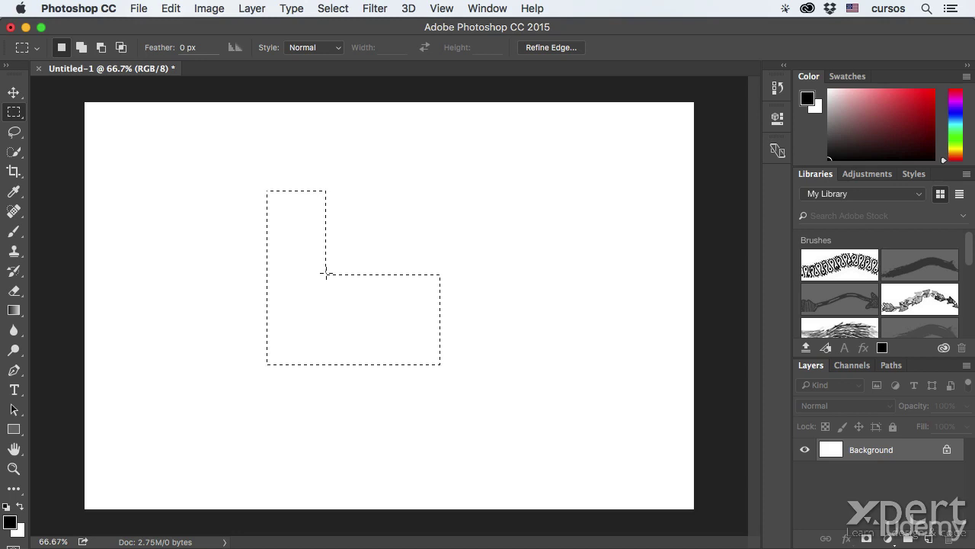
{"action": "key", "text": "super+z"}
Step: Try subtracting a rectangle lying outside the square selection and adding one lying entirely inside it
{"action": "key", "text": "alt"}
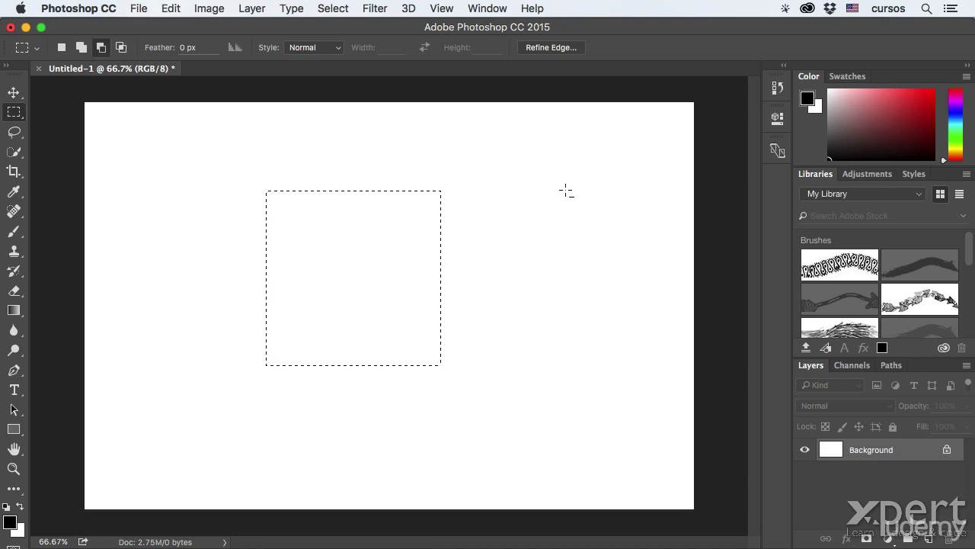
{"action": "left_click_drag", "start_coordinate": [569, 189], "coordinate": [490, 272]}
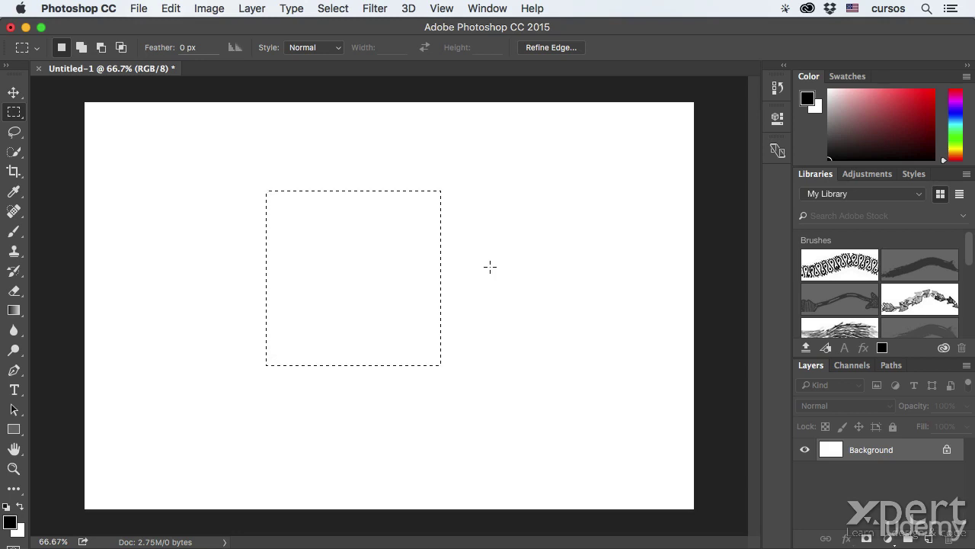
{"action": "key", "text": "shift"}
{"action": "mouse_move", "coordinate": [307, 220]}
{"action": "left_mouse_down"}
{"action": "mouse_move", "coordinate": [348, 283]}
{"action": "mouse_move", "coordinate": [390, 294]}
{"action": "mouse_move", "coordinate": [377, 270]}
{"action": "mouse_move", "coordinate": [379, 284]}
{"action": "left_mouse_up"}
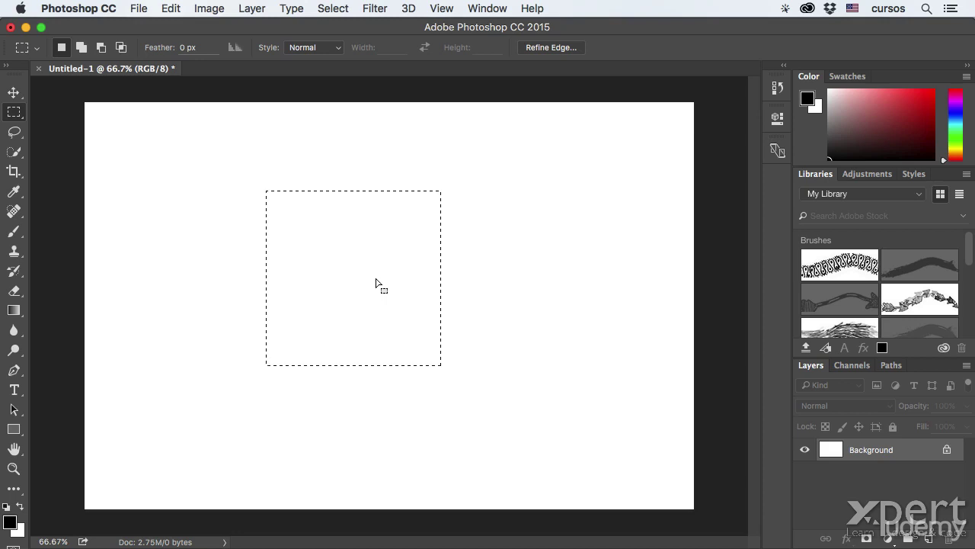
Step: Intersect the square selection with a rectangle overlapping its upper-right corner, and undo the intersection
{"action": "key", "text": "alt"}
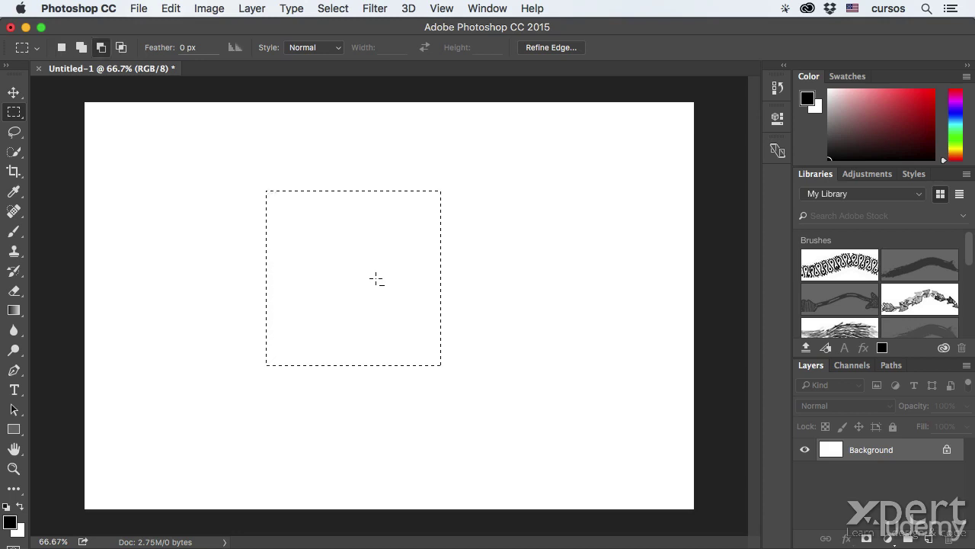
{"action": "key", "text": "shift+alt"}
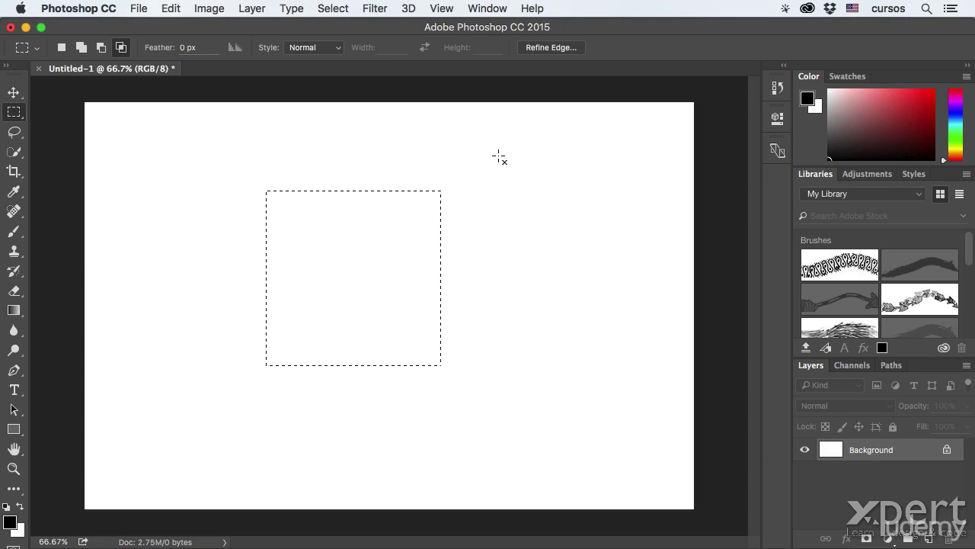
{"action": "left_click_drag", "start_coordinate": [499, 156], "coordinate": [347, 272]}
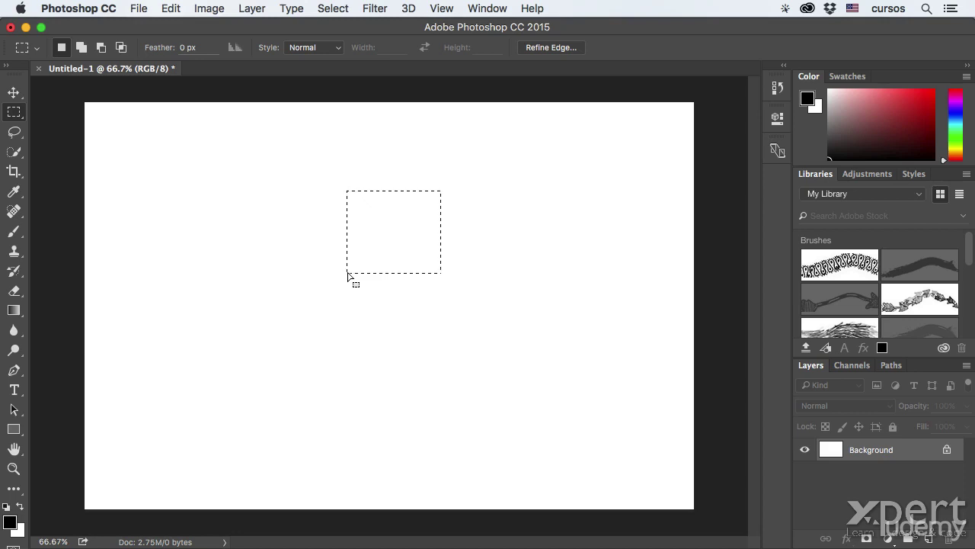
{"action": "key", "text": "super+z"}
Step: Use the Elliptical Marquee tool to subtract an ellipse from the square selection's upper-right corner, and undo the change
{"action": "left_click", "coordinate": [16, 114]}
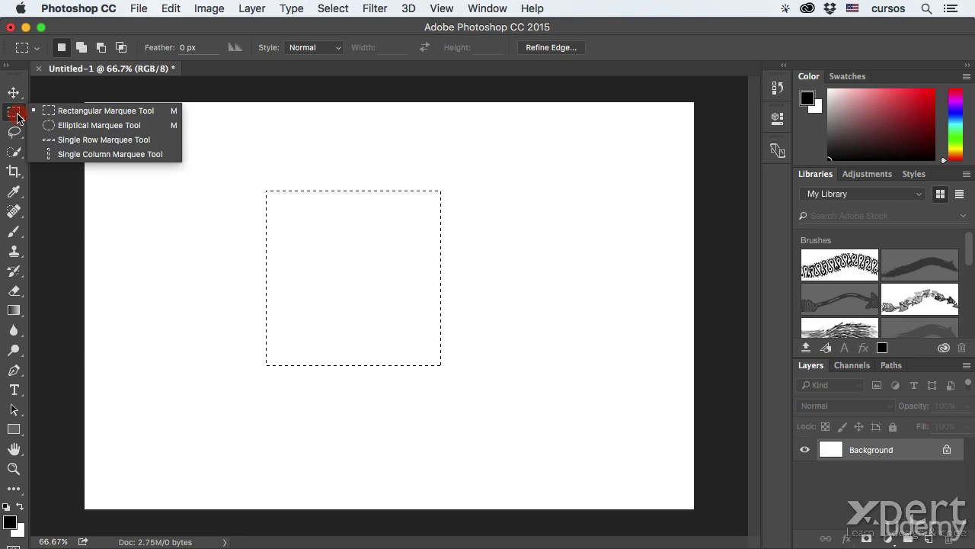
{"action": "left_click", "coordinate": [80, 130]}
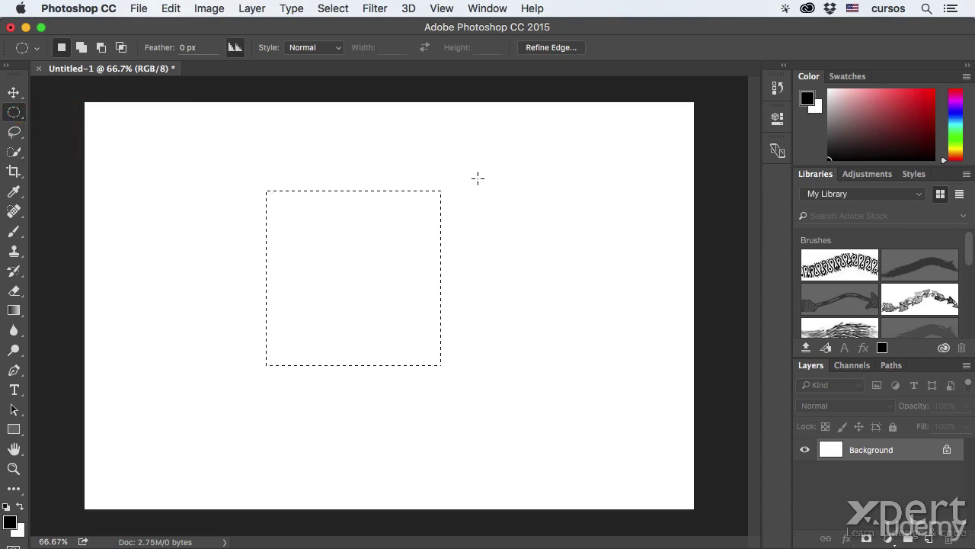
{"action": "left_click_drag", "start_coordinate": [493, 143], "coordinate": [338, 291]}
{"action": "key", "text": "alt"}
{"action": "left_click_drag", "start_coordinate": [489, 150], "coordinate": [338, 293]}
{"action": "key", "text": "super+z"}
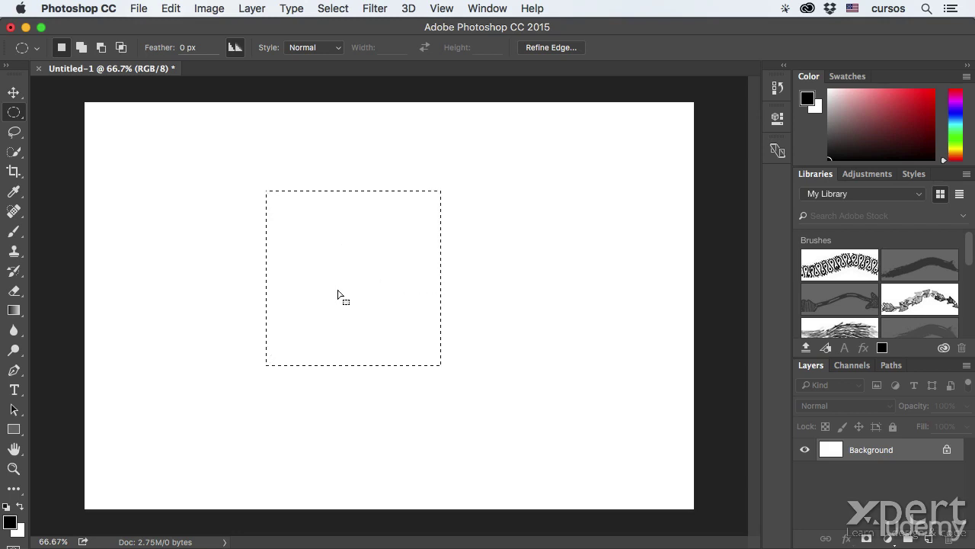
Step: Use the Lasso tool to try freehand changes to the square selection, starting with an addition, and undo each one
{"action": "left_click", "coordinate": [15, 132]}
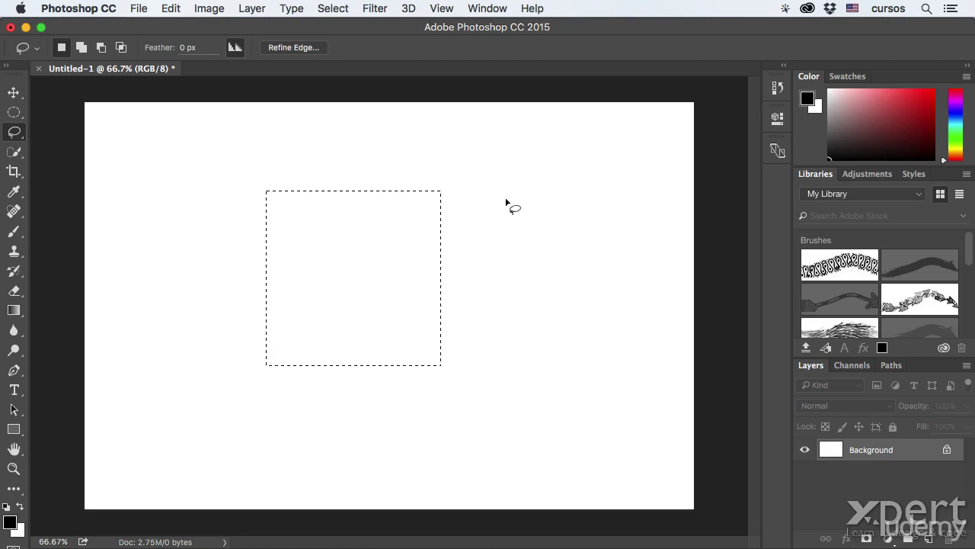
{"action": "key", "text": "shift"}
{"action": "mouse_move", "coordinate": [505, 200]}
{"action": "left_mouse_down"}
{"action": "mouse_move", "coordinate": [469, 158]}
{"action": "mouse_move", "coordinate": [419, 136]}
{"action": "mouse_move", "coordinate": [380, 162]}
{"action": "mouse_move", "coordinate": [356, 195]}
{"action": "mouse_move", "coordinate": [351, 264]}
{"action": "mouse_move", "coordinate": [390, 282]}
{"action": "mouse_move", "coordinate": [491, 284]}
{"action": "mouse_move", "coordinate": [515, 254]}
{"action": "mouse_move", "coordinate": [505, 200]}
{"action": "left_mouse_up"}
{"action": "key", "text": "super+z"}
{"action": "mouse_move", "coordinate": [480, 241]}
{"action": "left_mouse_down"}
{"action": "mouse_move", "coordinate": [430, 272]}
{"action": "mouse_move", "coordinate": [336, 242]}
{"action": "mouse_move", "coordinate": [329, 195]}
{"action": "mouse_move", "coordinate": [391, 133]}
{"action": "mouse_move", "coordinate": [497, 142]}
{"action": "mouse_move", "coordinate": [506, 179]}
{"action": "mouse_move", "coordinate": [482, 243]}
{"action": "left_mouse_up"}
{"action": "key", "text": "super+z"}
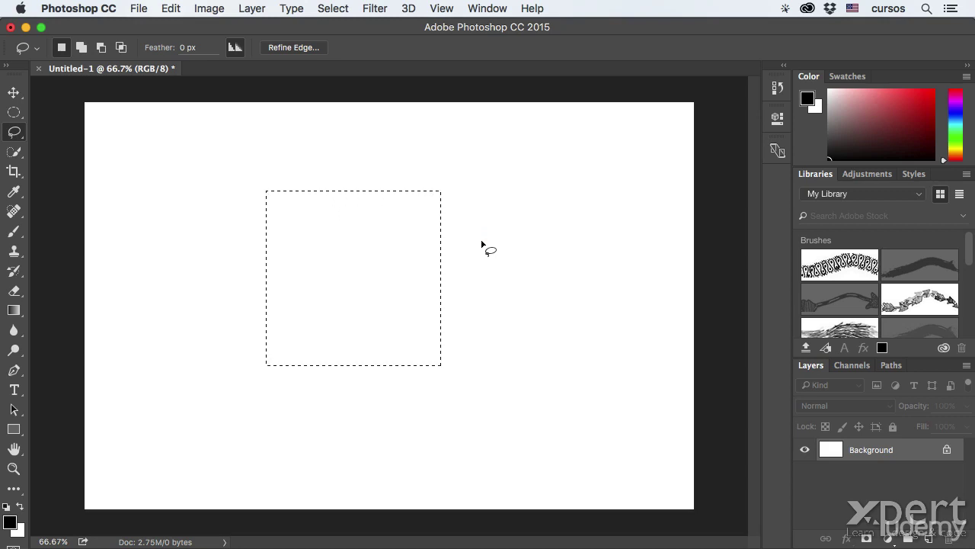
Step: Intersect the square selection with a freehand lasso shape started to its right, and undo the intersection
{"action": "key", "text": "shift+alt"}
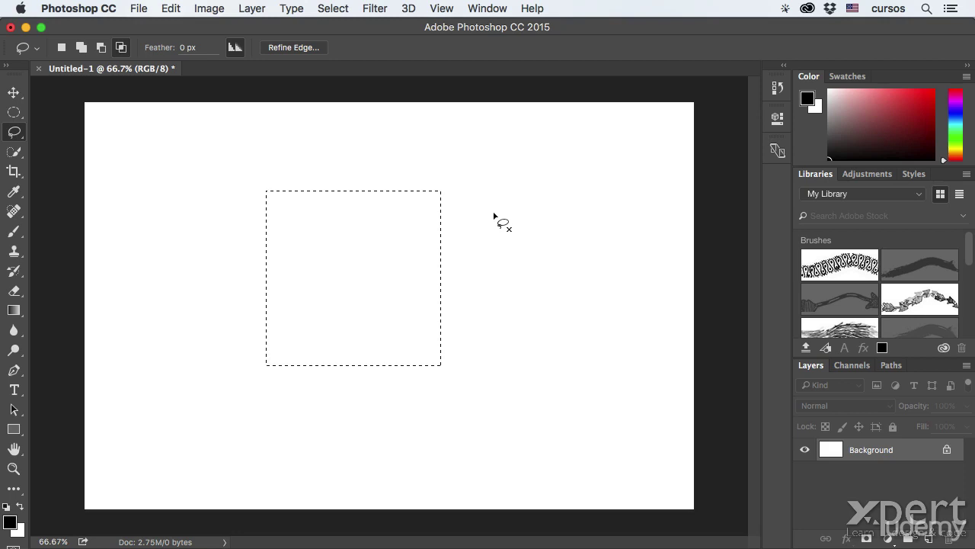
{"action": "mouse_move", "coordinate": [494, 213]}
{"action": "left_mouse_down"}
{"action": "mouse_move", "coordinate": [479, 247]}
{"action": "mouse_move", "coordinate": [355, 298]}
{"action": "mouse_move", "coordinate": [335, 220]}
{"action": "mouse_move", "coordinate": [429, 160]}
{"action": "mouse_move", "coordinate": [478, 173]}
{"action": "mouse_move", "coordinate": [492, 209]}
{"action": "left_mouse_up"}
{"action": "key", "text": "super+z"}
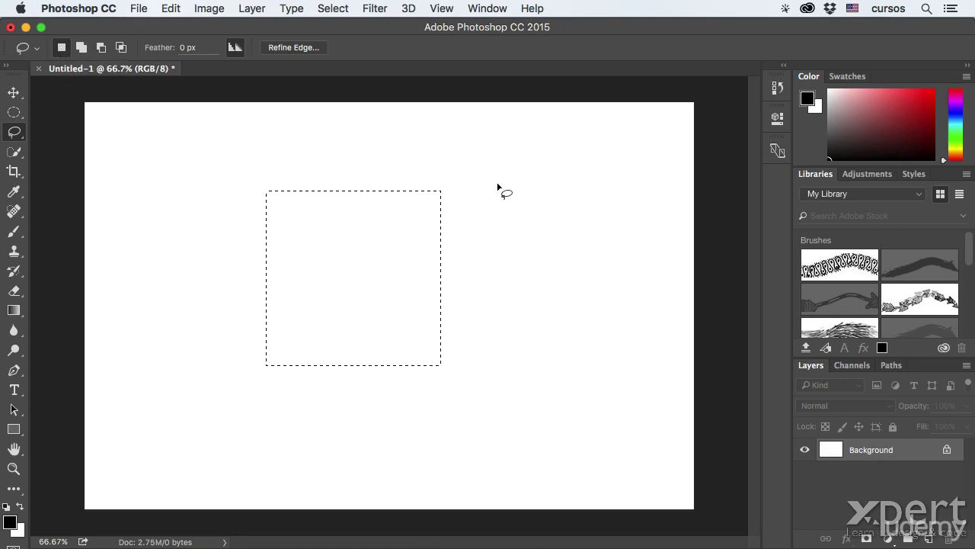
Step: Switch back to the Rectangular Marquee tool and try a new rectangular selection beside the square
{"action": "left_click_drag", "start_coordinate": [22, 114], "coordinate": [47, 112]}
{"action": "left_click_drag", "start_coordinate": [524, 192], "coordinate": [632, 300]}
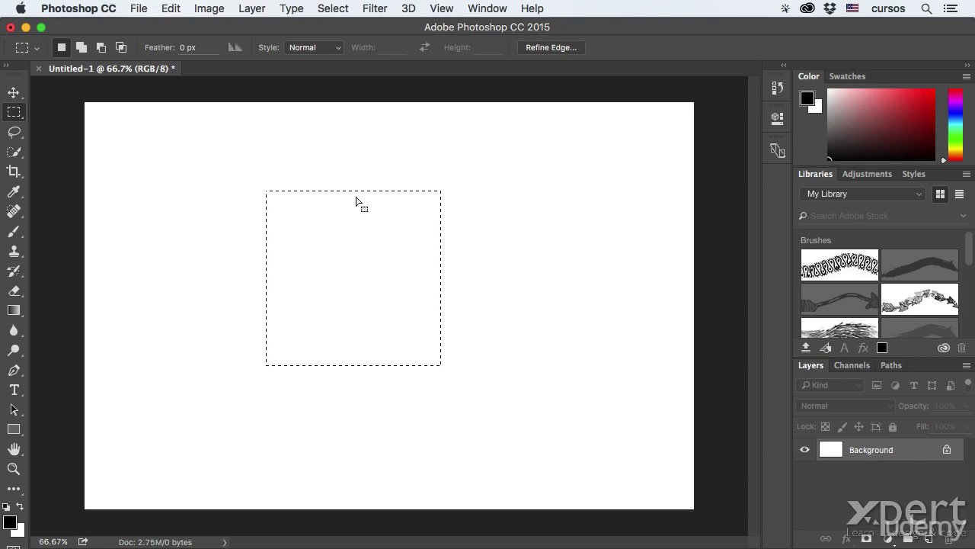
Step: In Add to selection mode, add one overlapping and one separate rectangle to the square selection, and undo both
{"action": "left_click", "coordinate": [80, 49]}
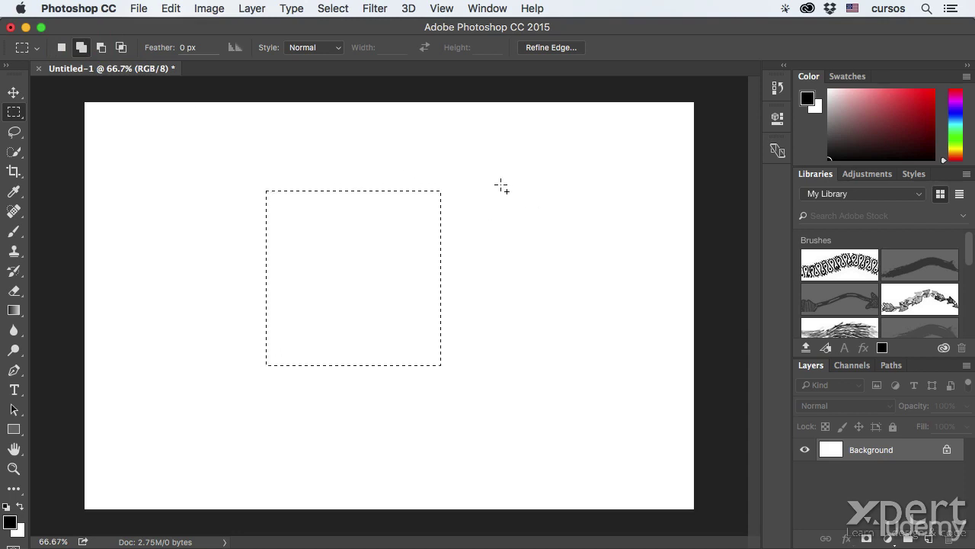
{"action": "left_click_drag", "start_coordinate": [534, 150], "coordinate": [352, 284]}
{"action": "left_click_drag", "start_coordinate": [523, 319], "coordinate": [624, 391]}
{"action": "key", "text": "ctrl+alt+z"}
{"action": "key", "text": "ctrl+alt+z"}
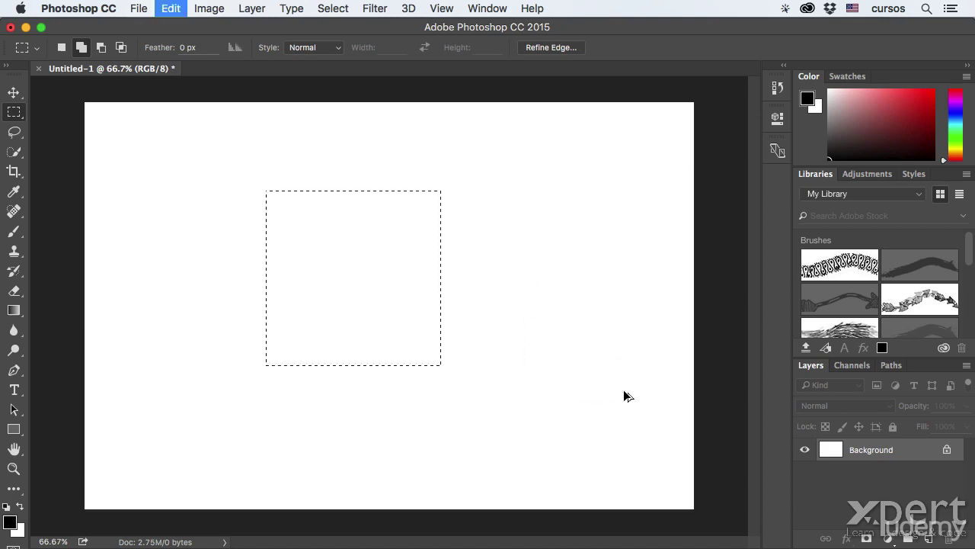
Step: In Subtract from selection mode, cut a rectangle out of the square's upper-right corner, and undo it
{"action": "left_click", "coordinate": [102, 50]}
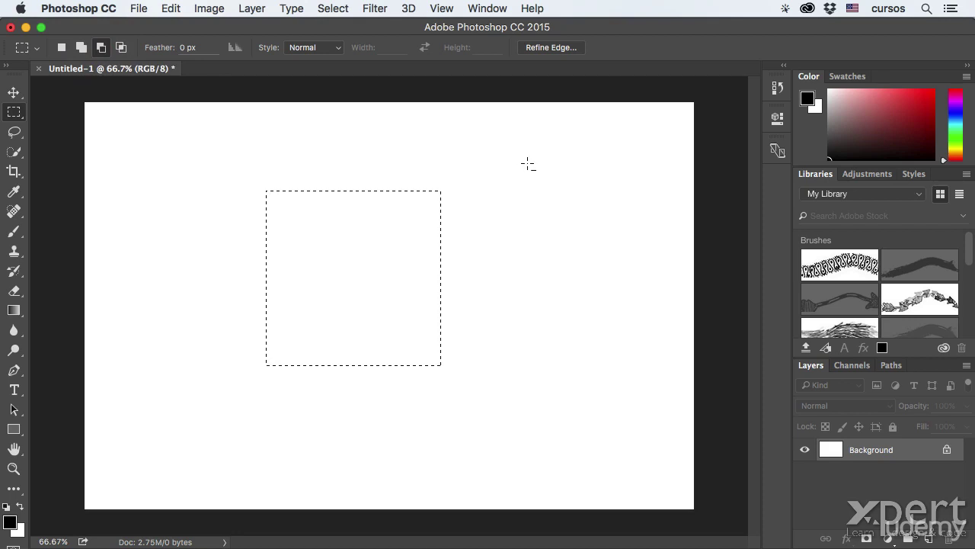
{"action": "left_click_drag", "start_coordinate": [528, 163], "coordinate": [343, 284]}
{"action": "key", "text": "super+z"}
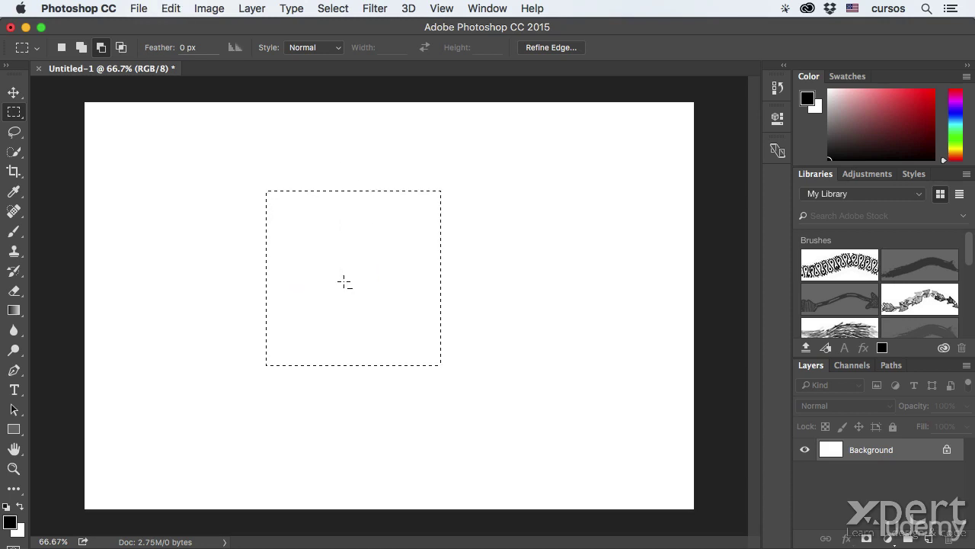
Step: Try Intersect with selection mode using a rectangle over the square's upper-right corner, and restore New selection mode
{"action": "left_click", "coordinate": [121, 48]}
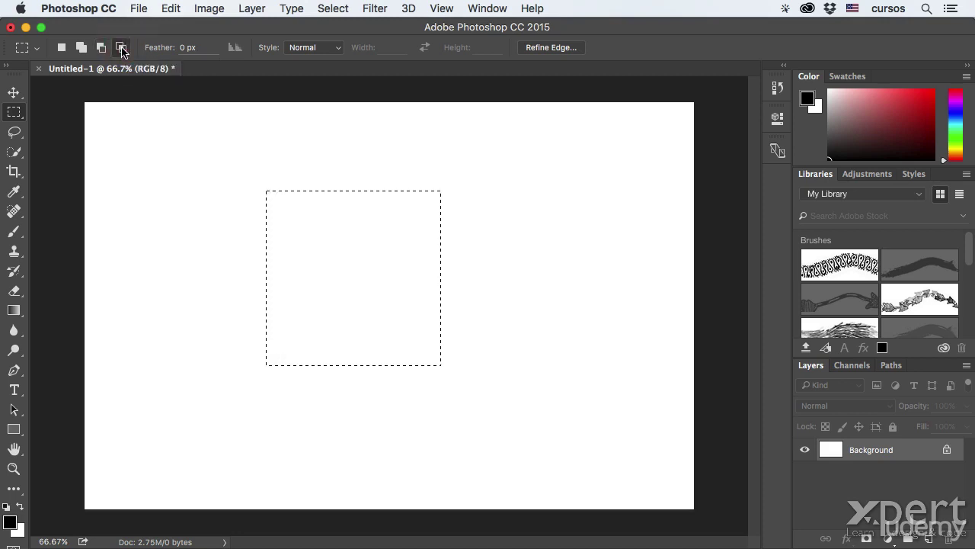
{"action": "left_click_drag", "start_coordinate": [513, 146], "coordinate": [358, 274]}
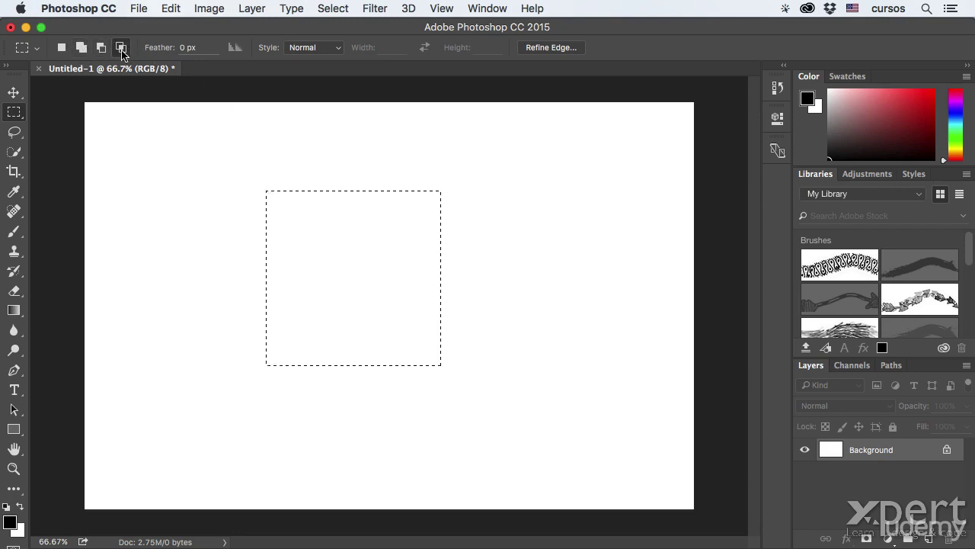
{"action": "left_click", "coordinate": [61, 48]}
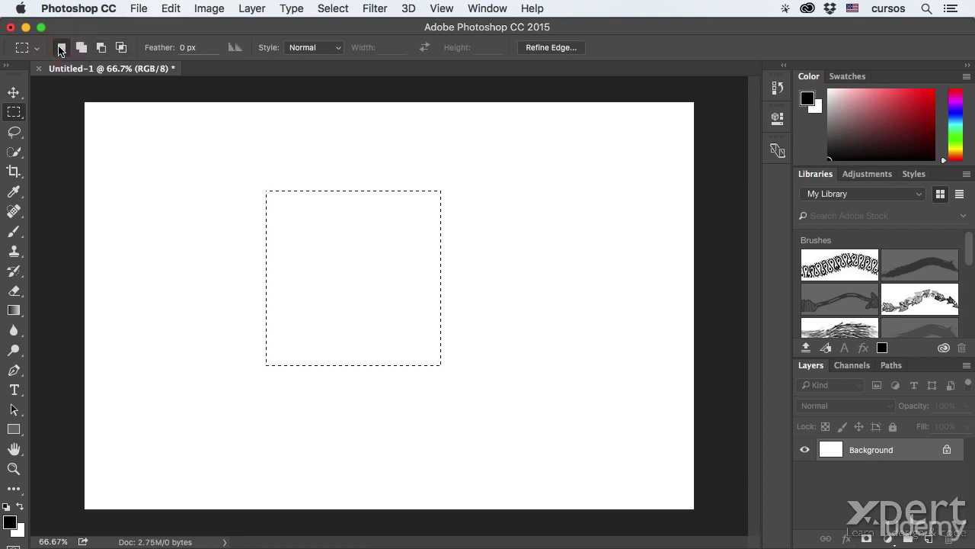